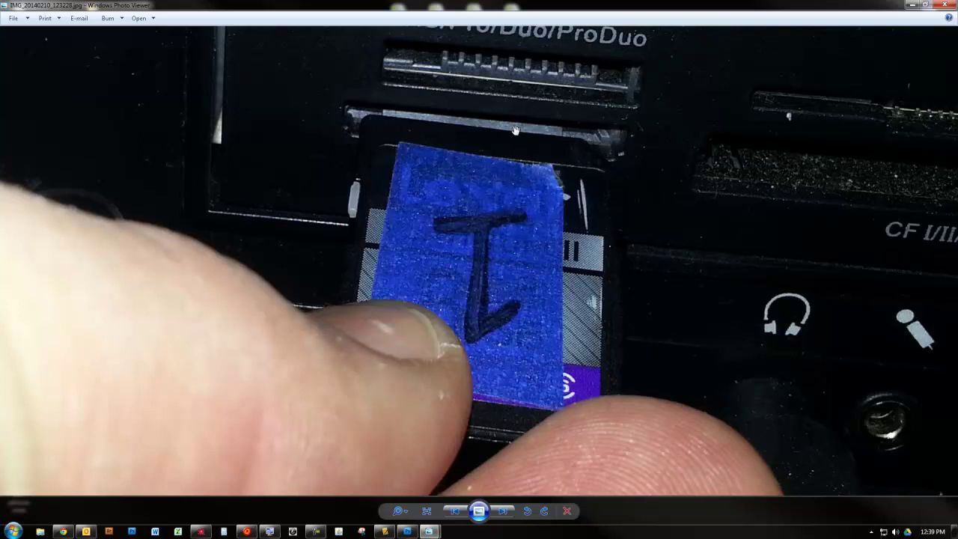
Step: Advance Photo Viewer to IMG_20140210_123237.jpg, the wider shot of the card in the reader slot
click(506, 512)
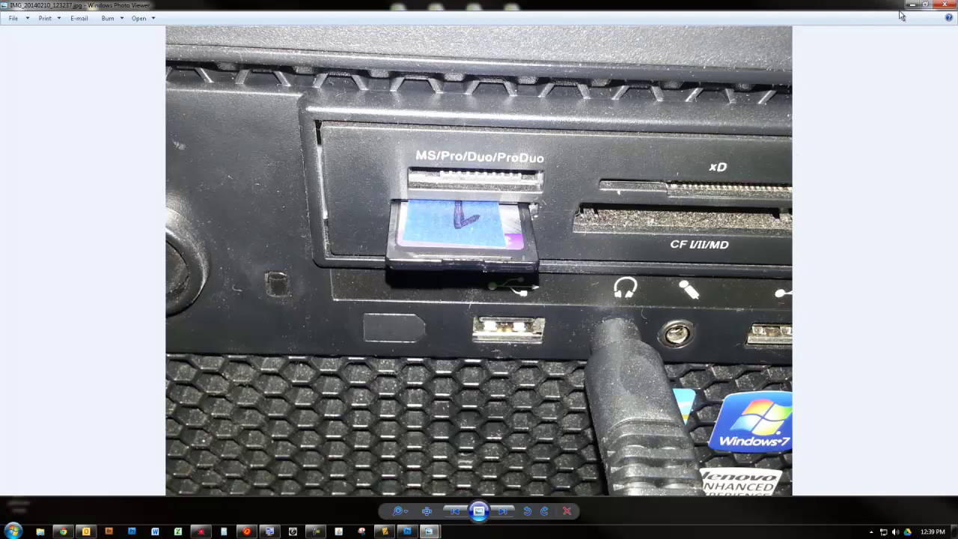
Step: Close Photo Viewer and open Computer from the Start menu to see the NIKON D90 (G:) drive
click(948, 6)
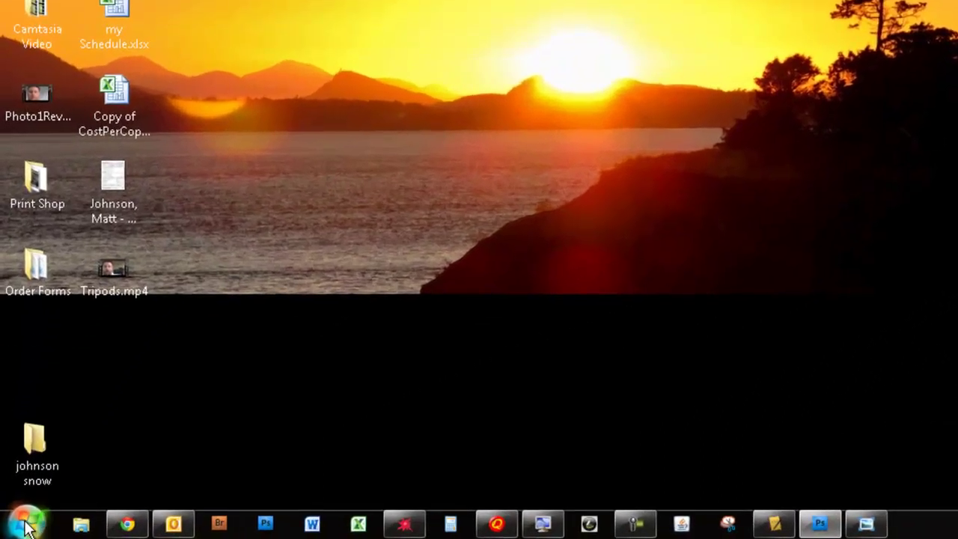
click(13, 533)
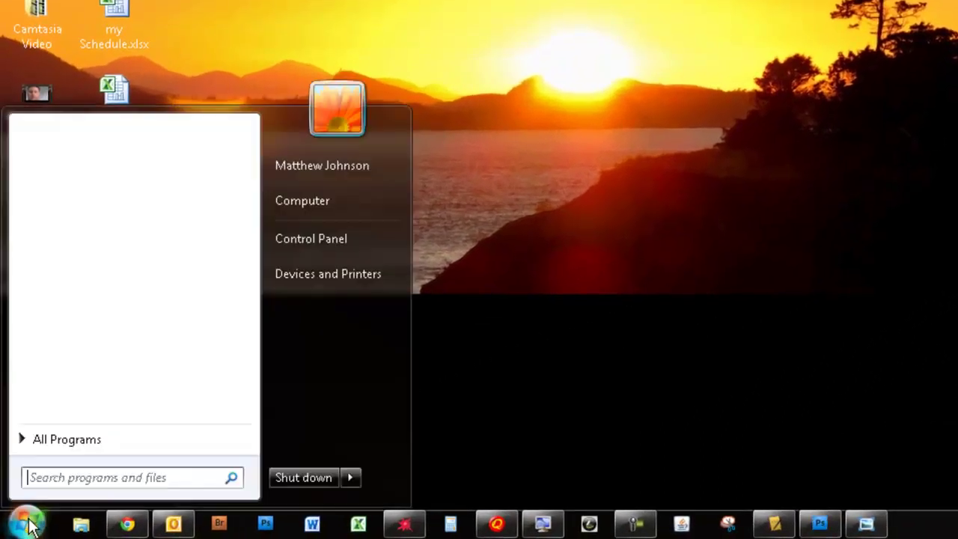
click(306, 201)
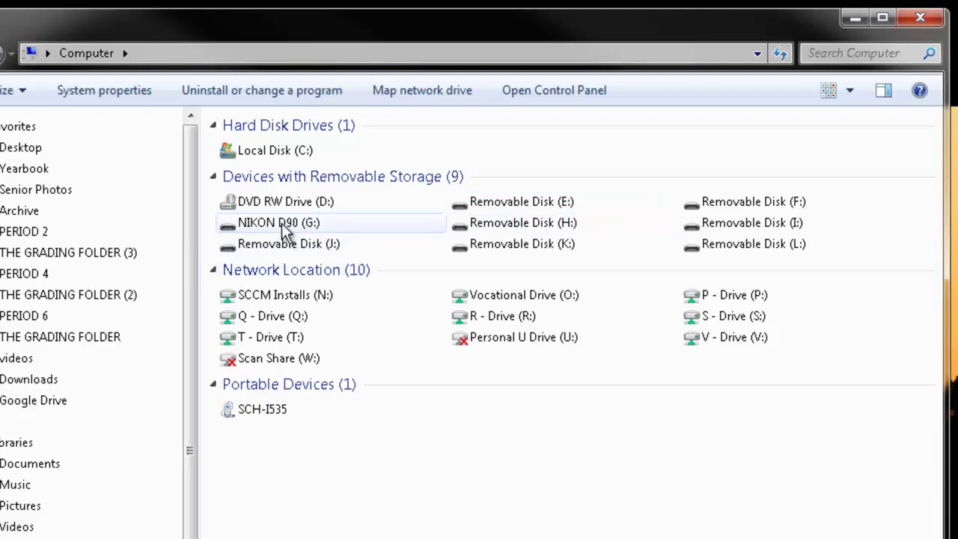
mouse_move(274, 229)
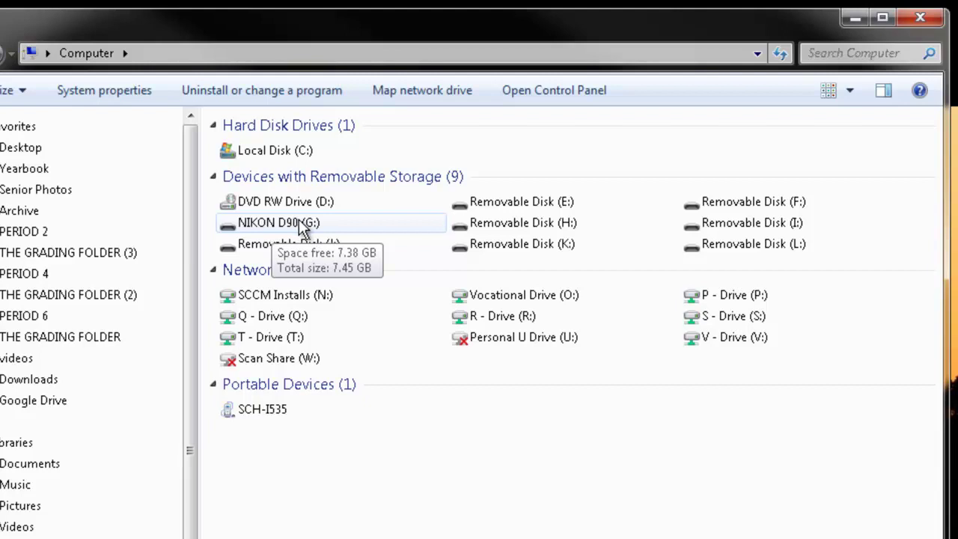
double_click(507, 202)
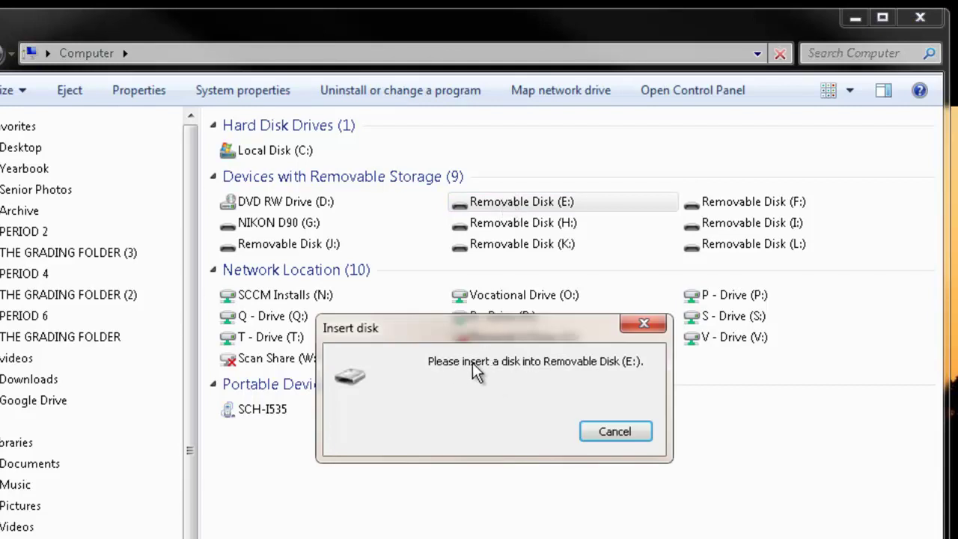
click(619, 437)
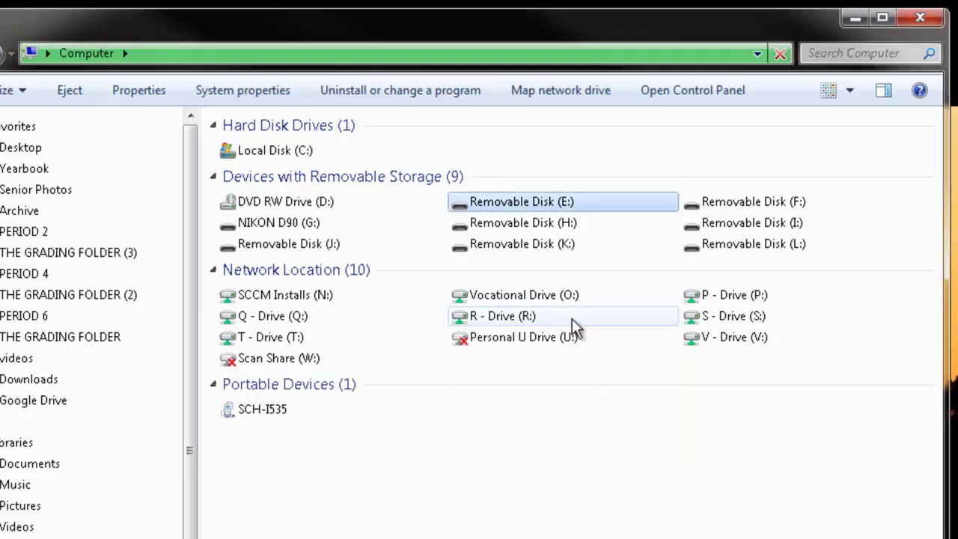
double_click(538, 225)
click(610, 430)
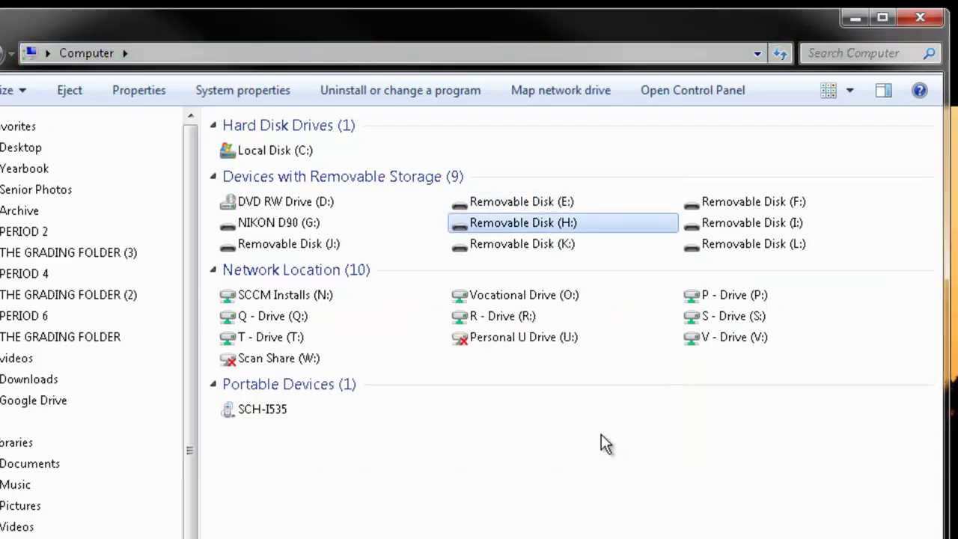
double_click(264, 224)
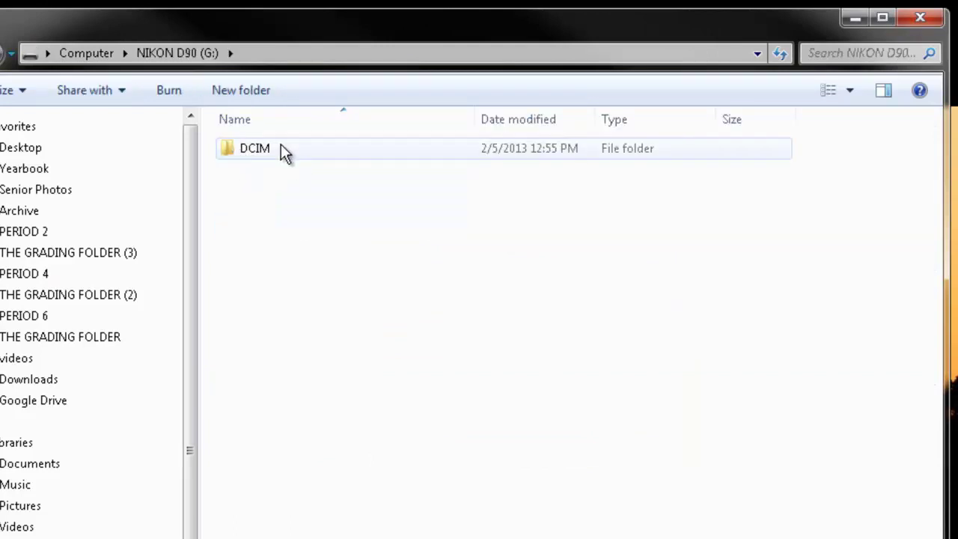
mouse_move(283, 153)
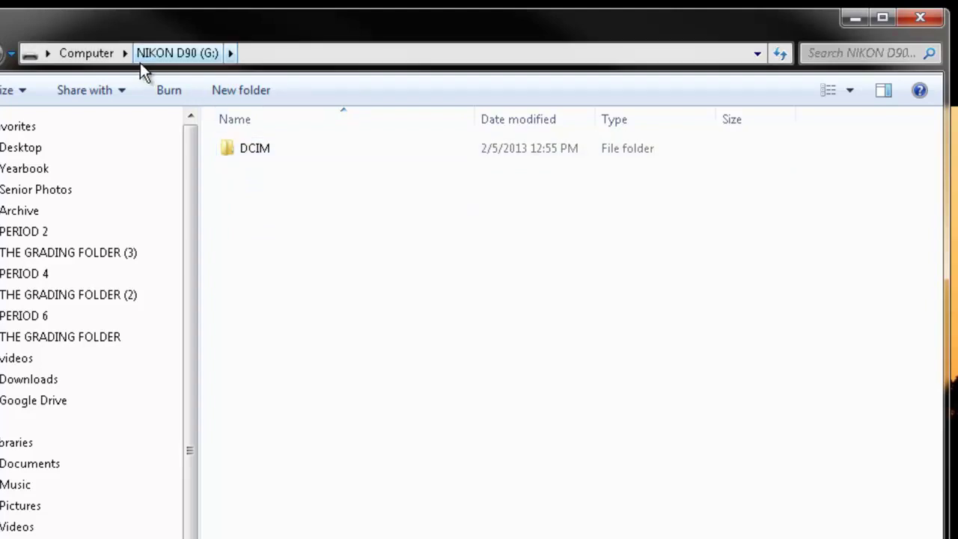
click(87, 53)
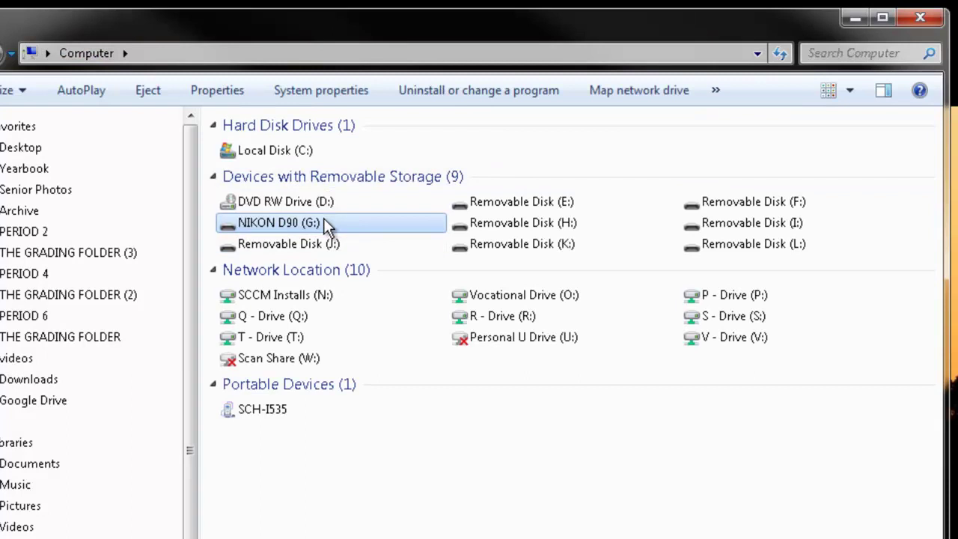
Step: Use NIKON D90 (G:)'s AutoPlay to always download pictures with Adobe Bridge CS4
mouse_move(342, 220)
right_click(269, 229)
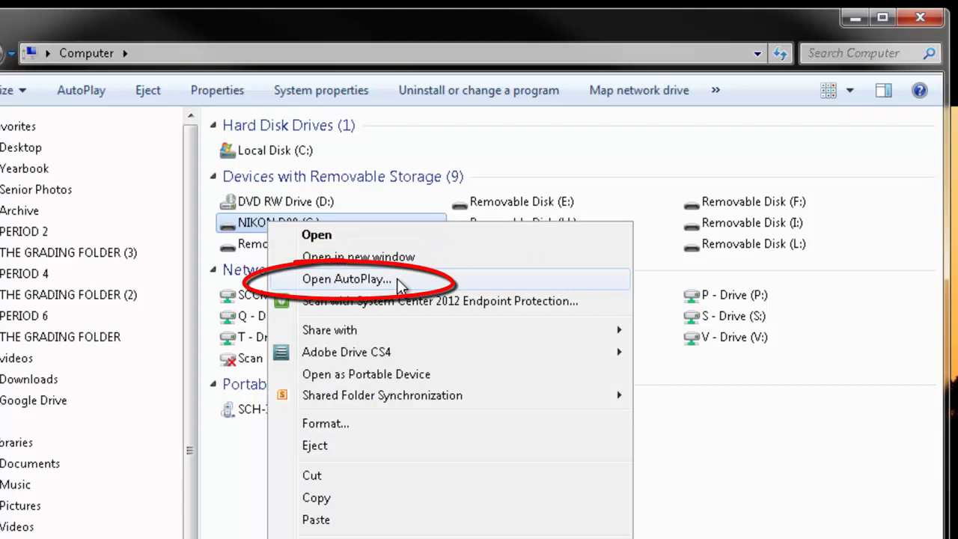
right_click(261, 224)
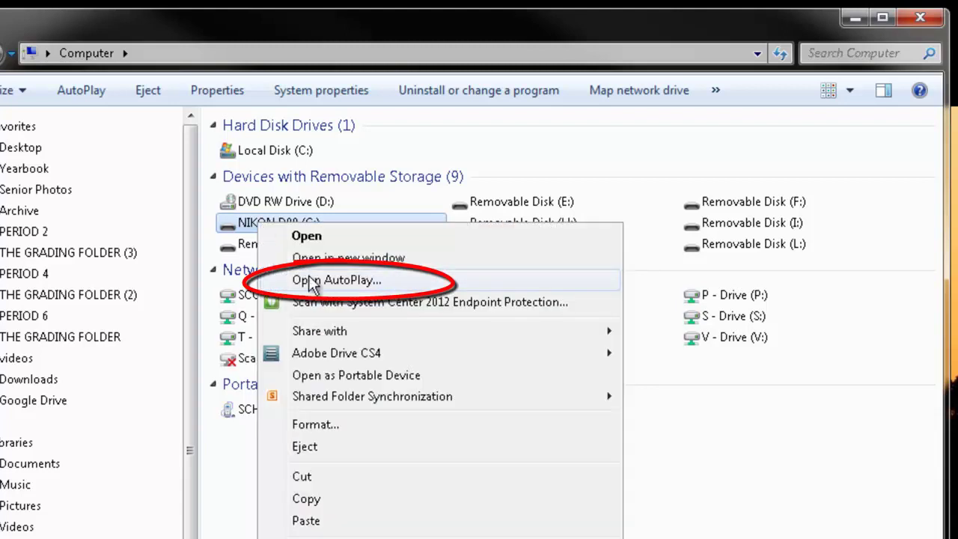
click(405, 279)
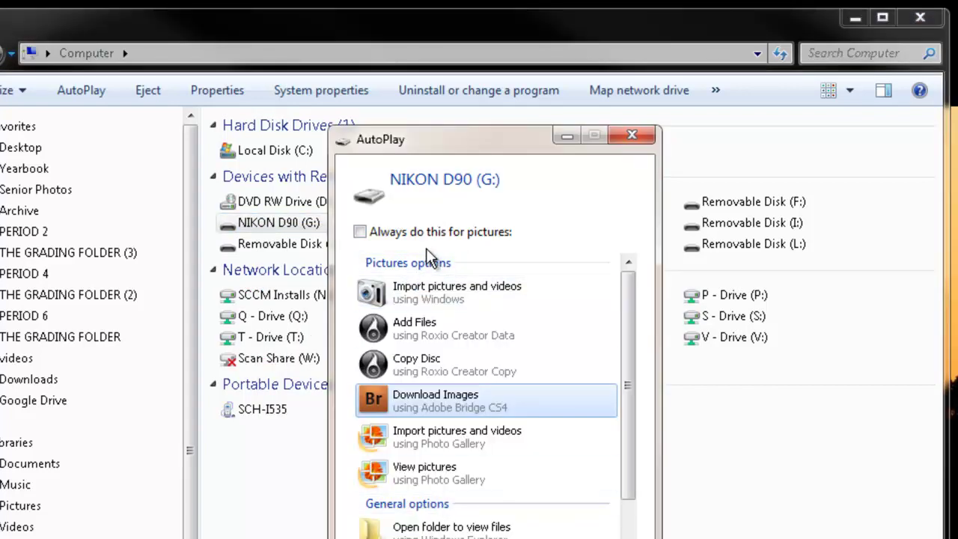
click(359, 232)
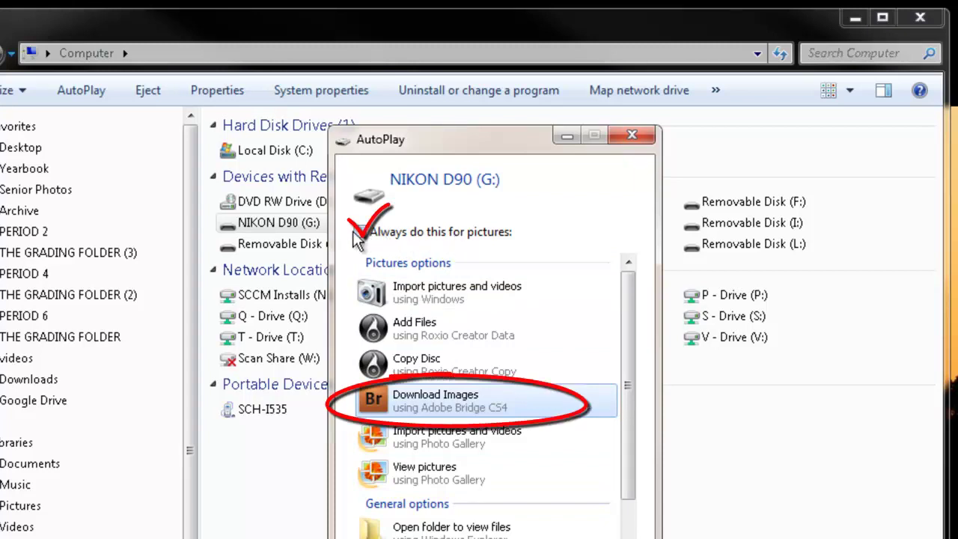
click(363, 233)
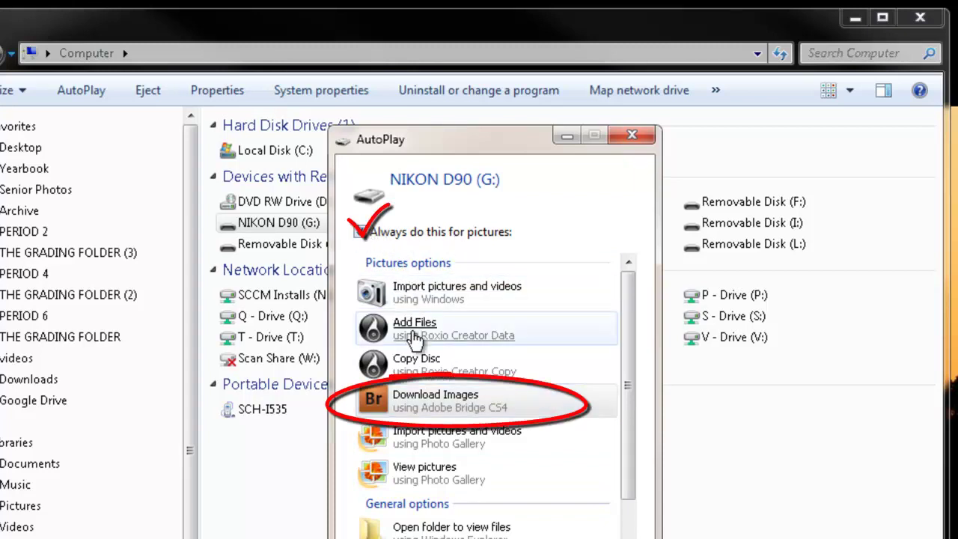
click(425, 403)
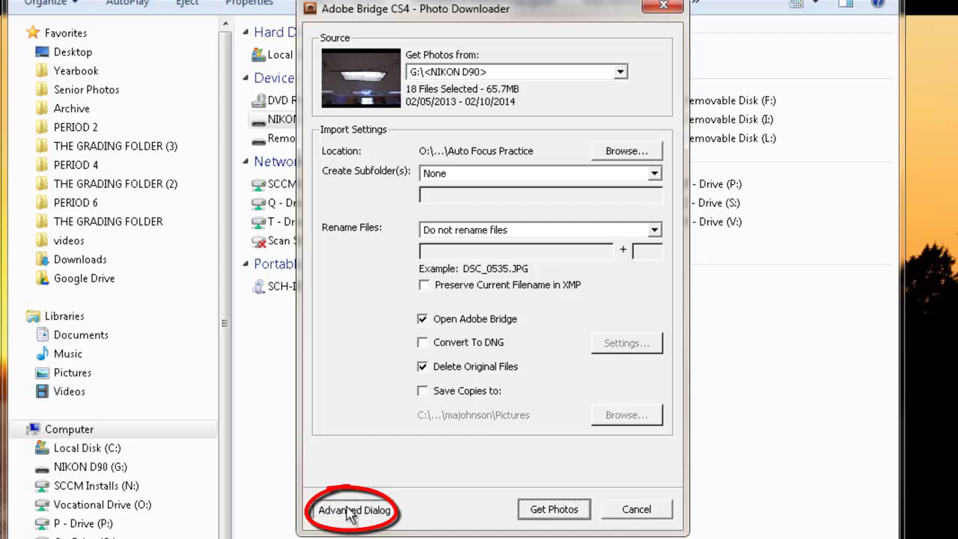
Step: Switch the Photo Downloader to the Advanced Dialog showing all 18 photo thumbnails
click(357, 510)
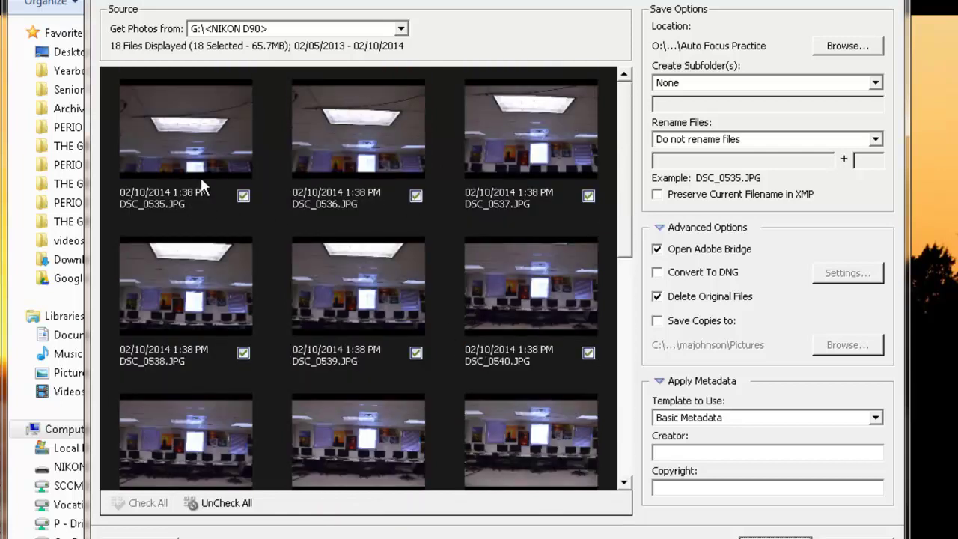
Step: Scroll through the 18 card photo thumbnails to review them
scroll(201, 180, down, 5)
scroll(203, 205, up, 5)
scroll(210, 225, down, 5)
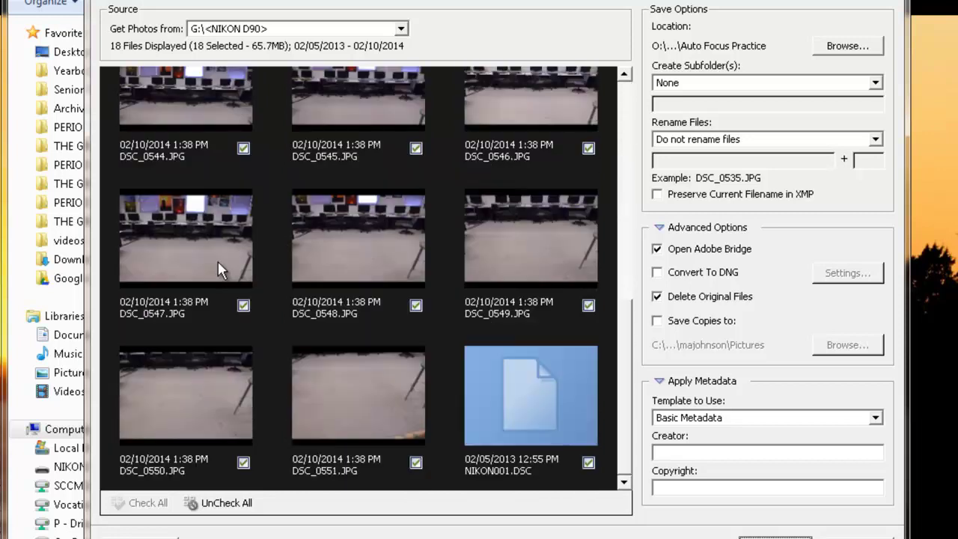
scroll(421, 333, up, 5)
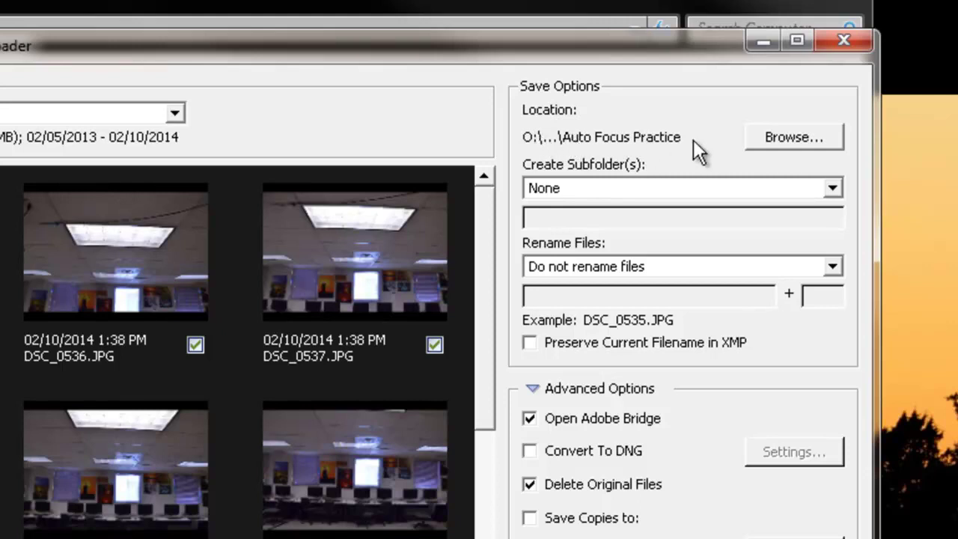
Step: Open the Browse For Folder chooser and navigate to PhotoShared on Vocational Drive (O:)
click(795, 138)
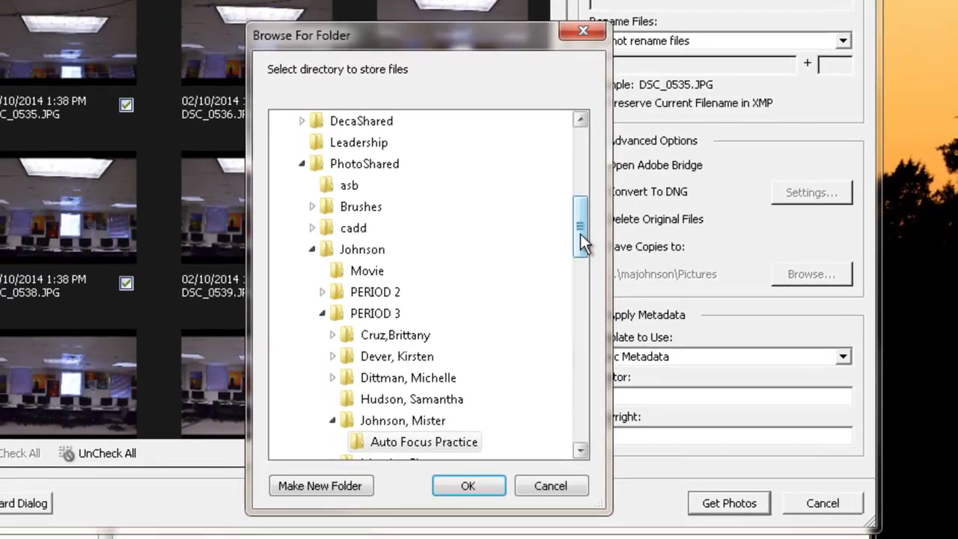
drag(555, 330, 555, 247)
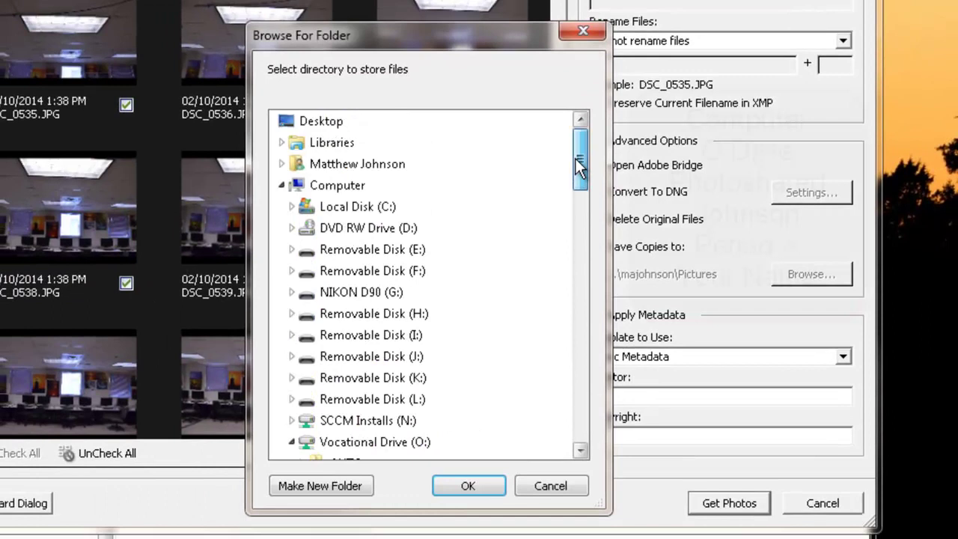
click(281, 186)
click(324, 187)
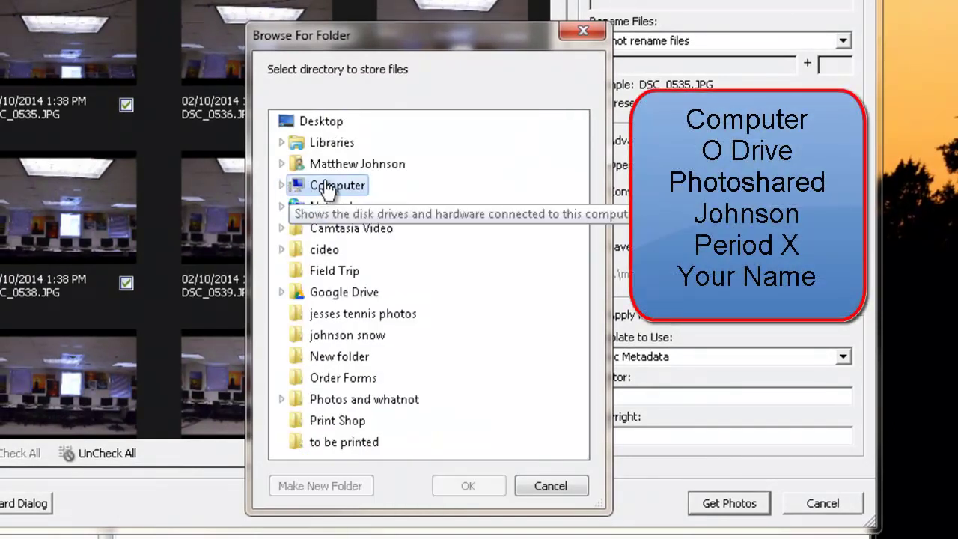
double_click(328, 190)
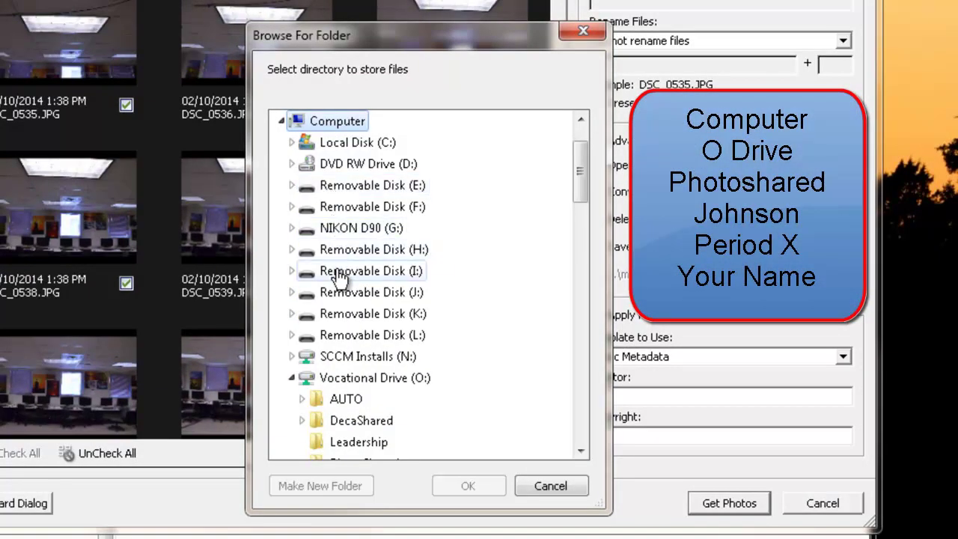
click(359, 383)
scroll(378, 389, down, 2)
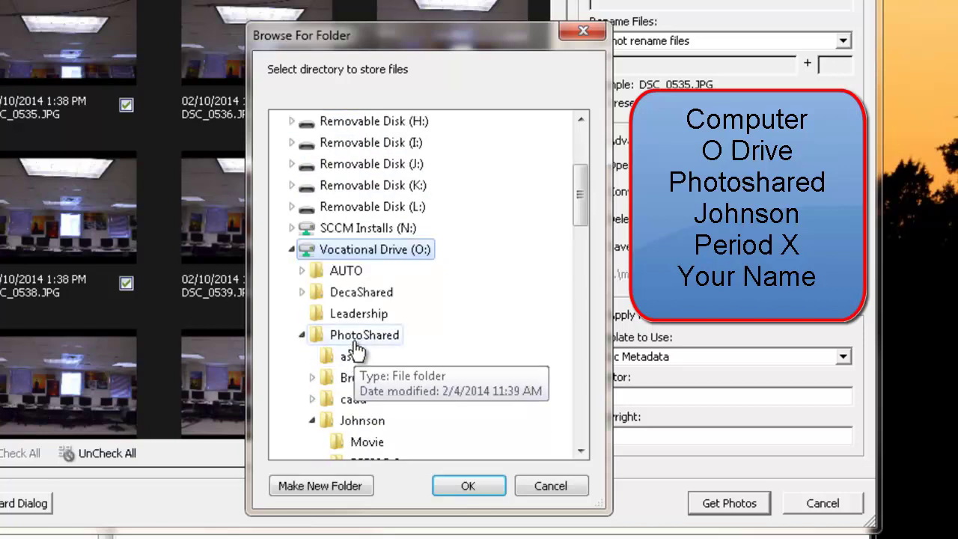
click(358, 346)
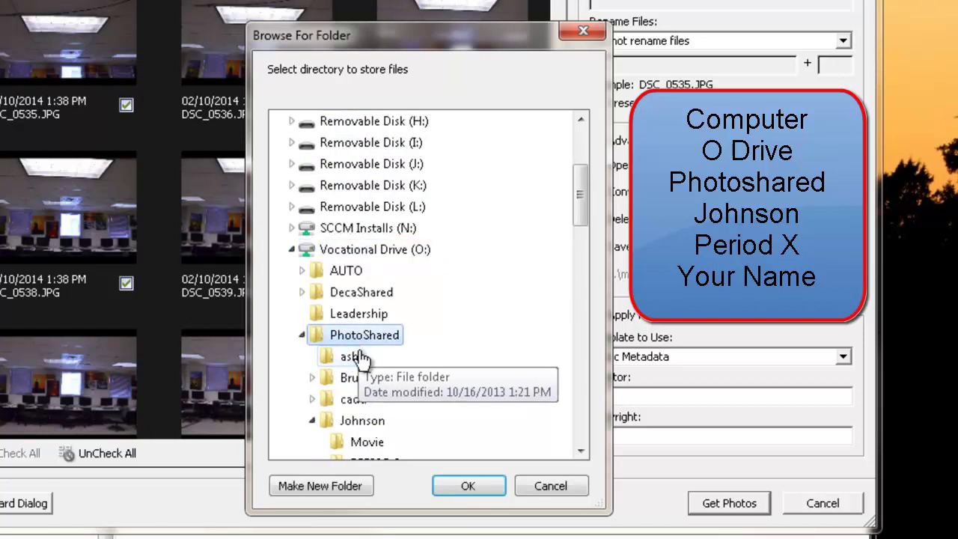
Step: Go through the teacher's folder and PERIOD 2 to select your own name folder
click(365, 420)
scroll(367, 420, down, 4)
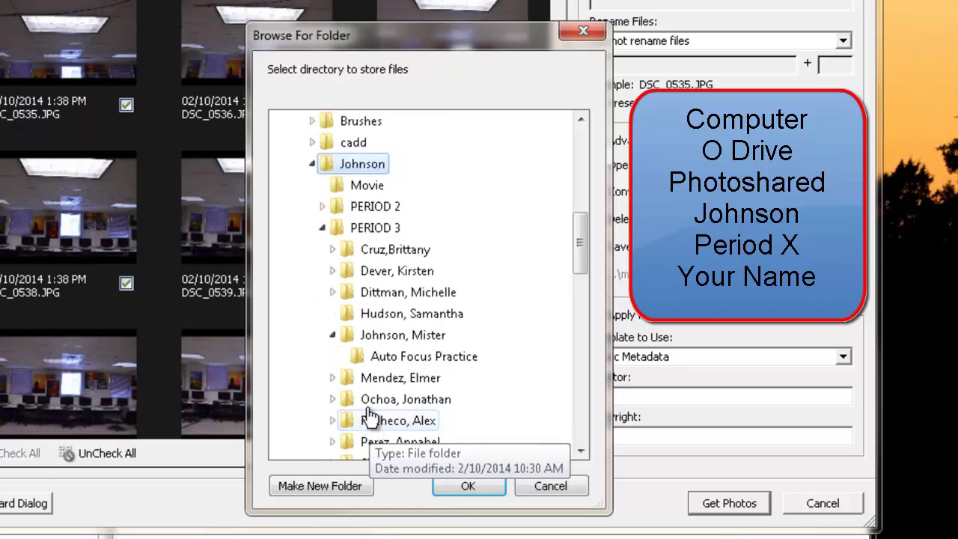
click(367, 207)
scroll(367, 209, up, 4)
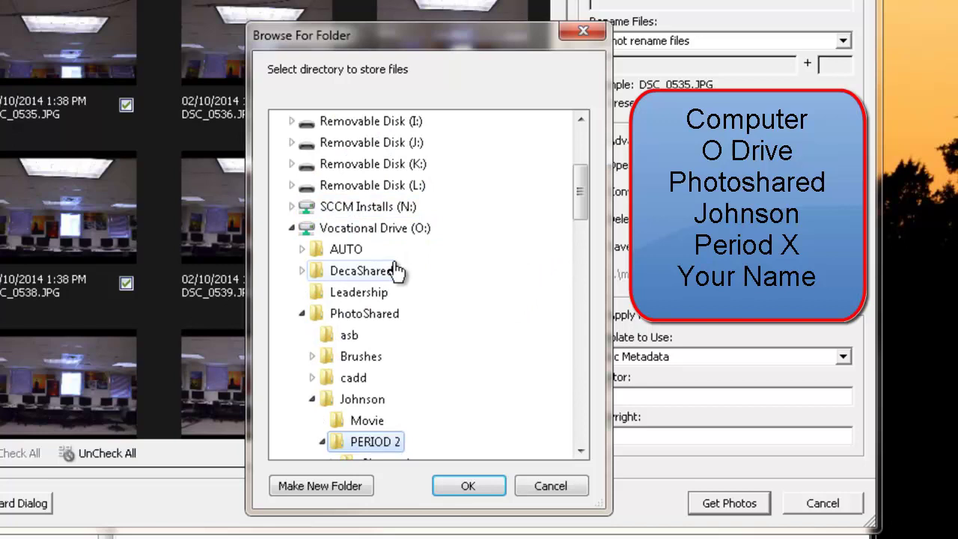
scroll(364, 315, down, 2)
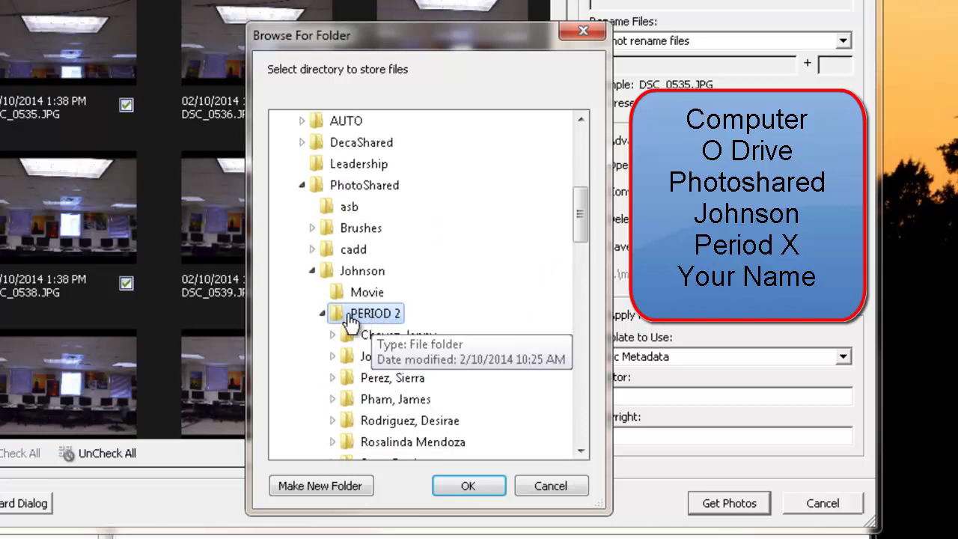
scroll(356, 328, down, 1)
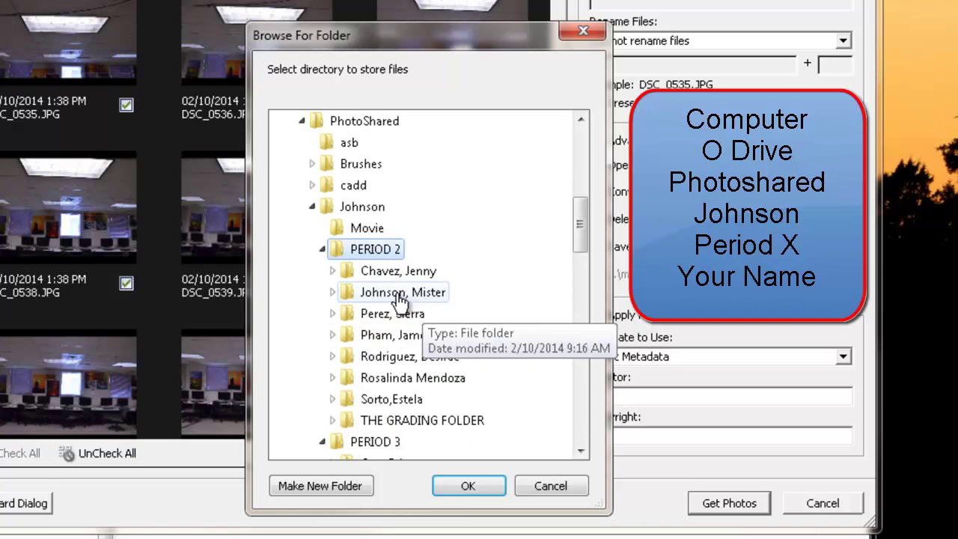
click(400, 299)
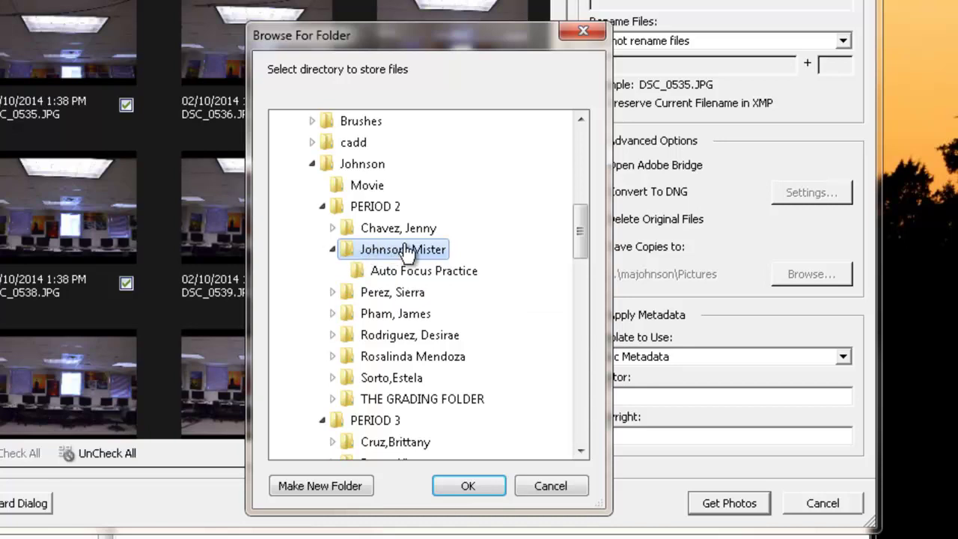
Step: Create a new folder named 'Upload Practice' in your name folder and select it
click(324, 486)
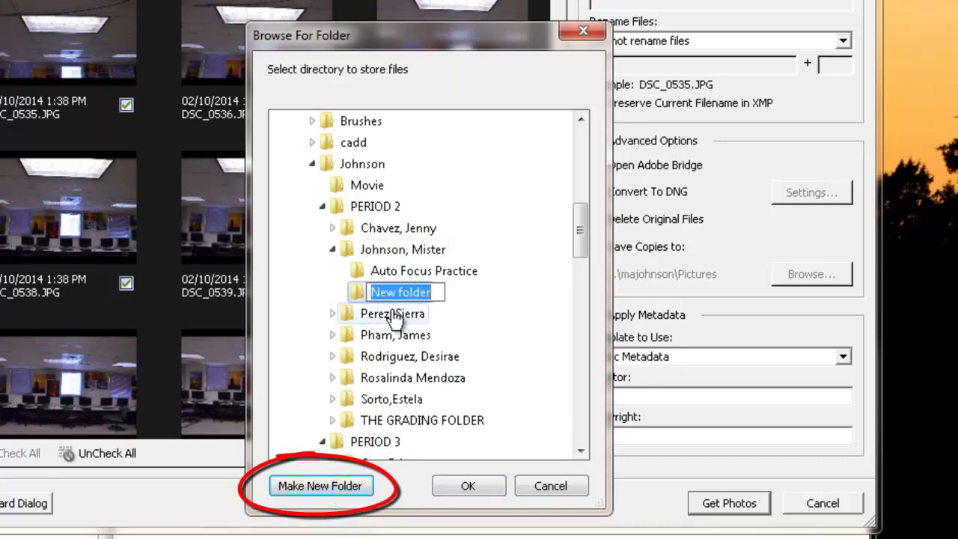
text(Upload Pr)
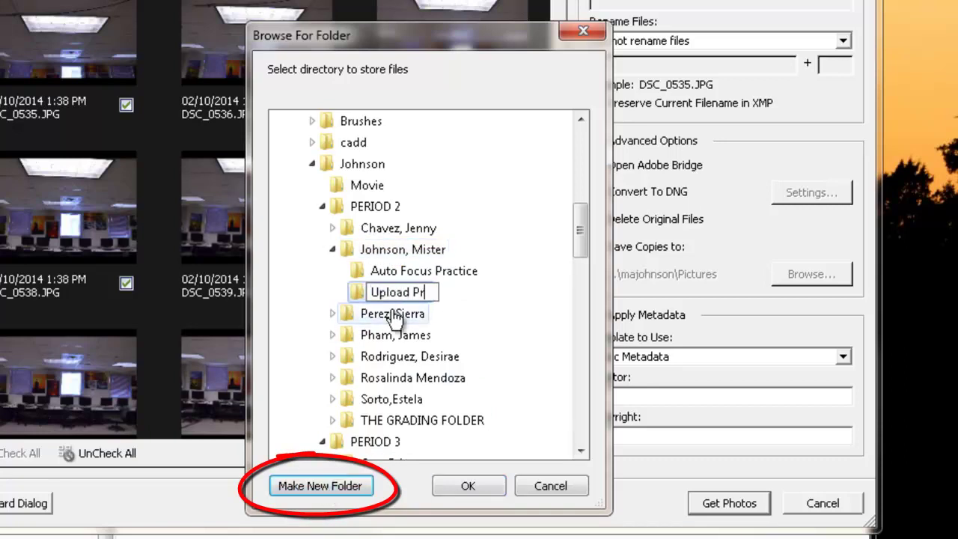
text(actice)
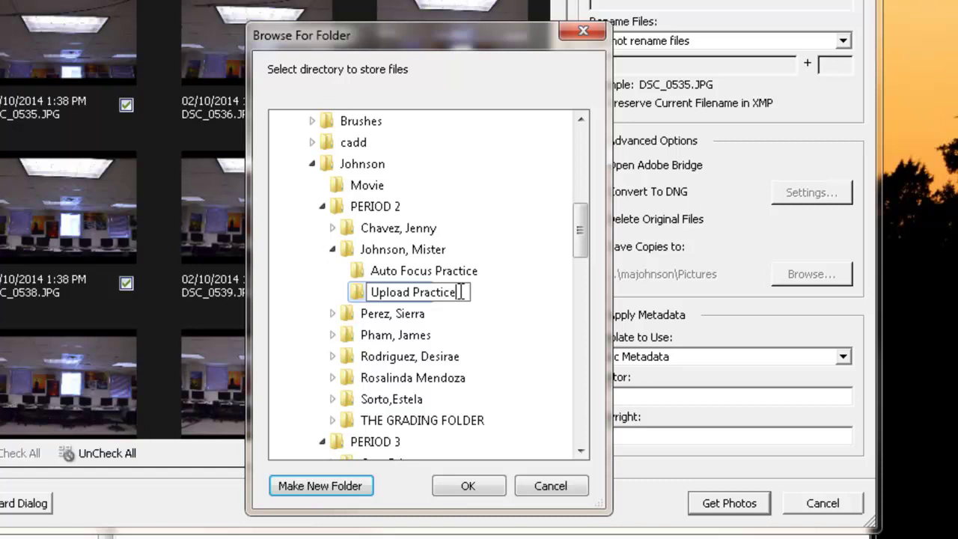
key(Return)
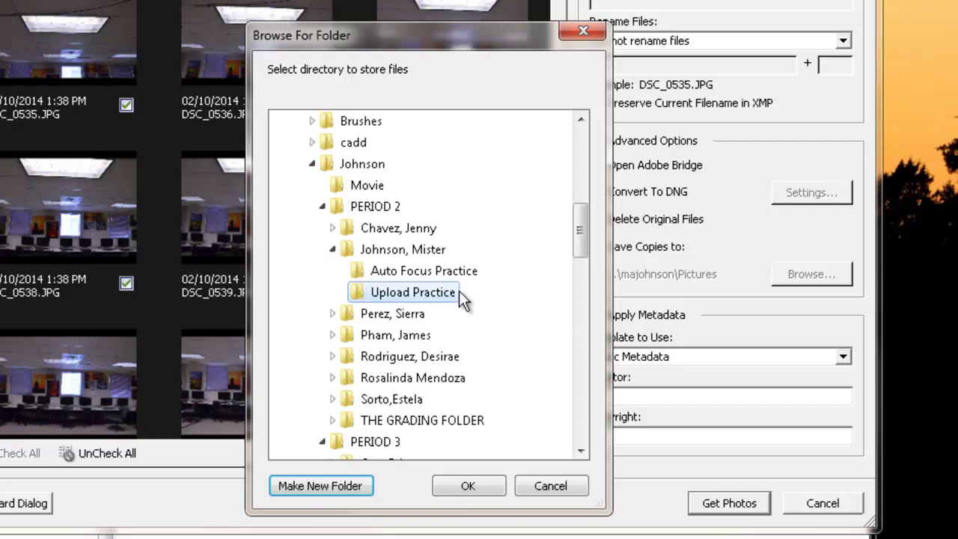
click(414, 297)
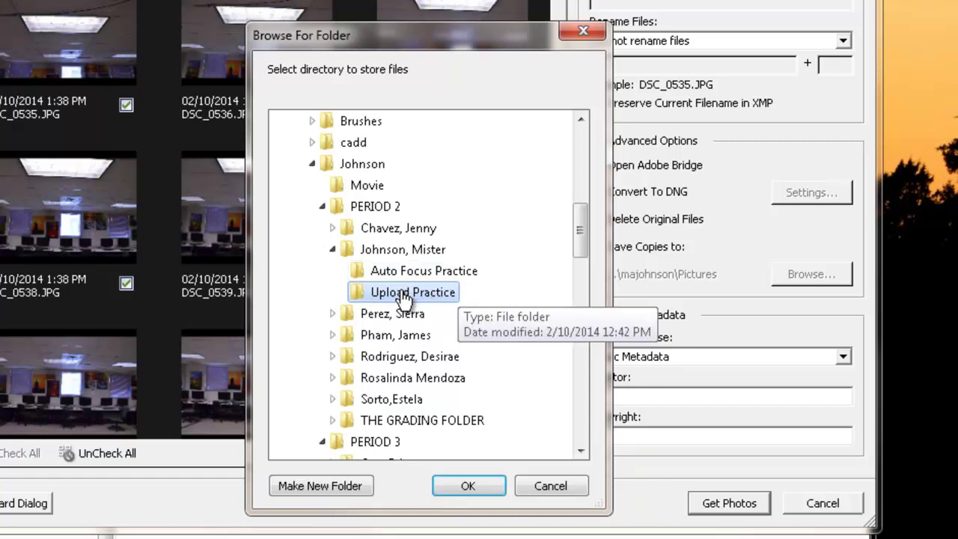
right_click(416, 293)
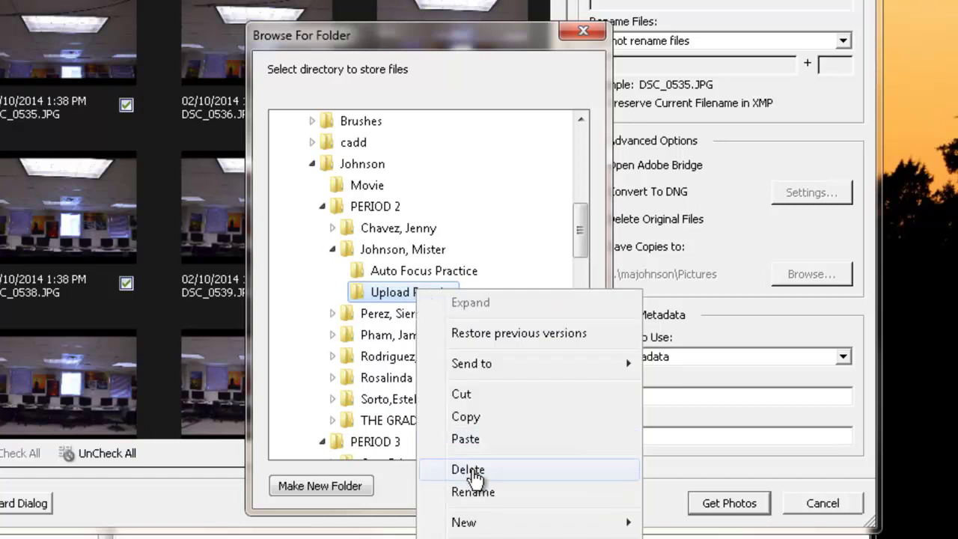
click(483, 493)
text(Upl)
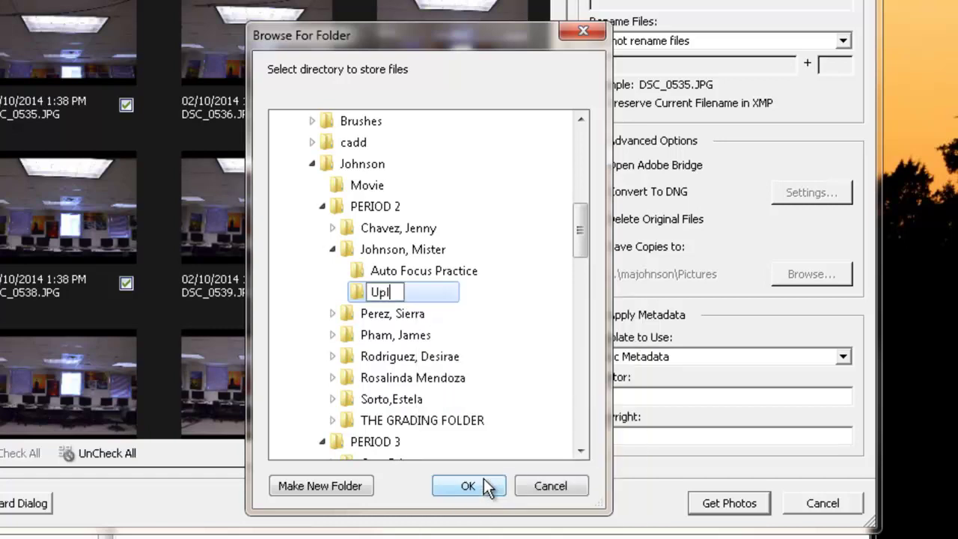
text(oad Practice)
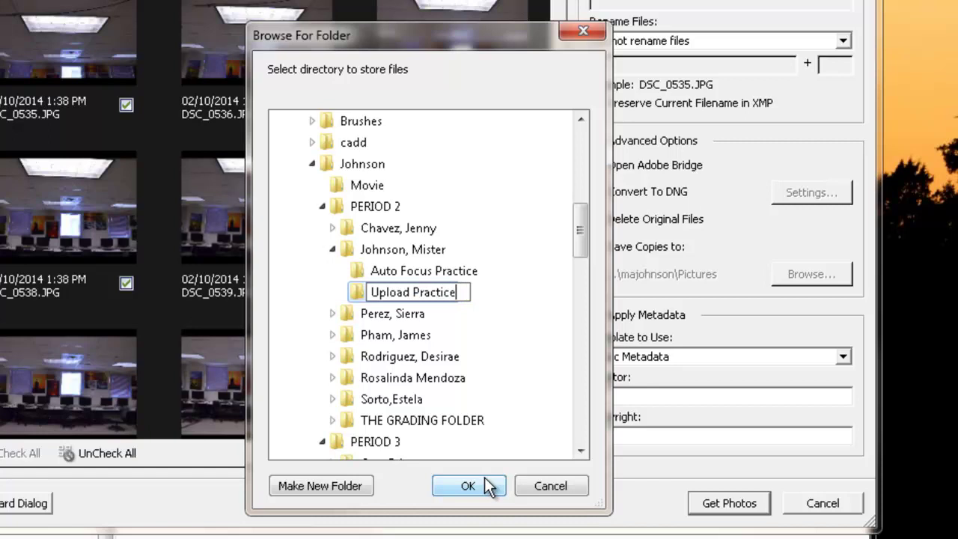
key(Return)
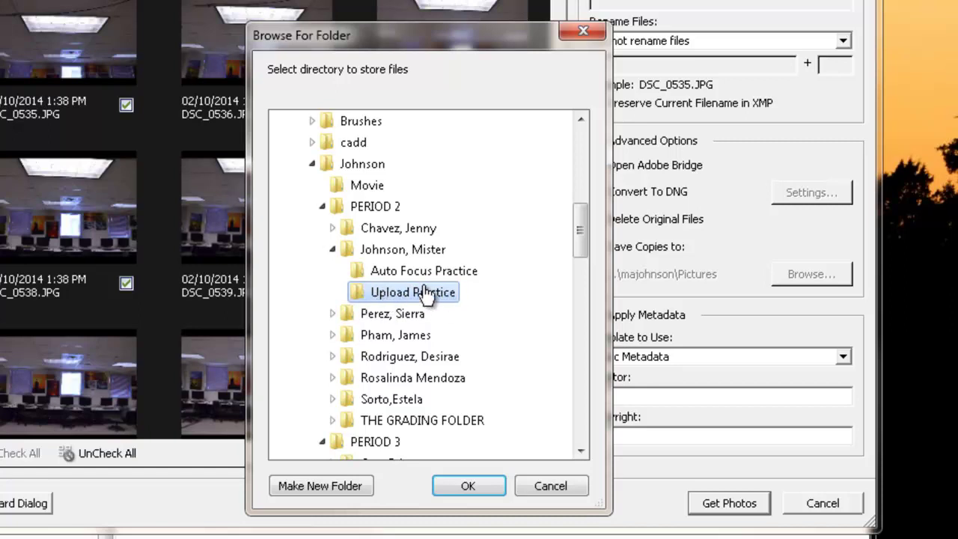
click(334, 250)
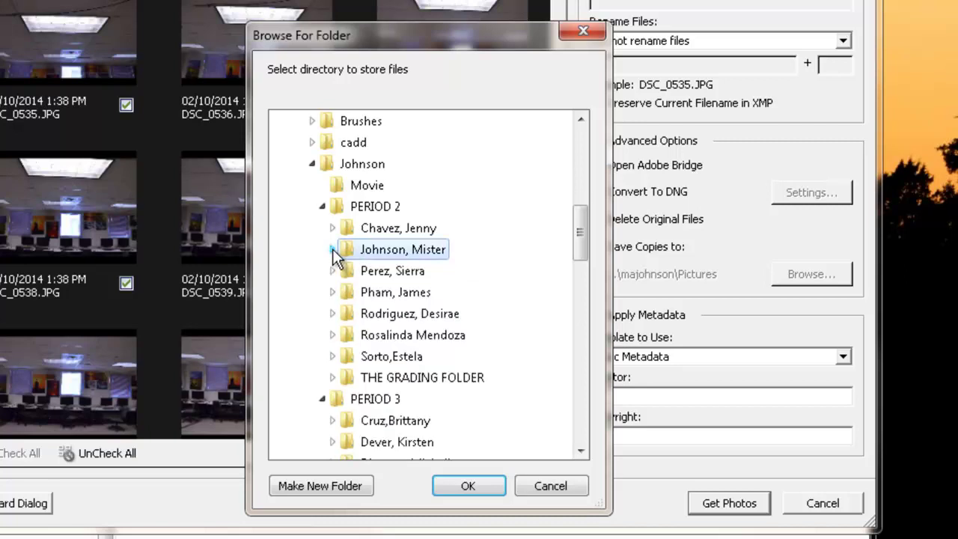
click(333, 250)
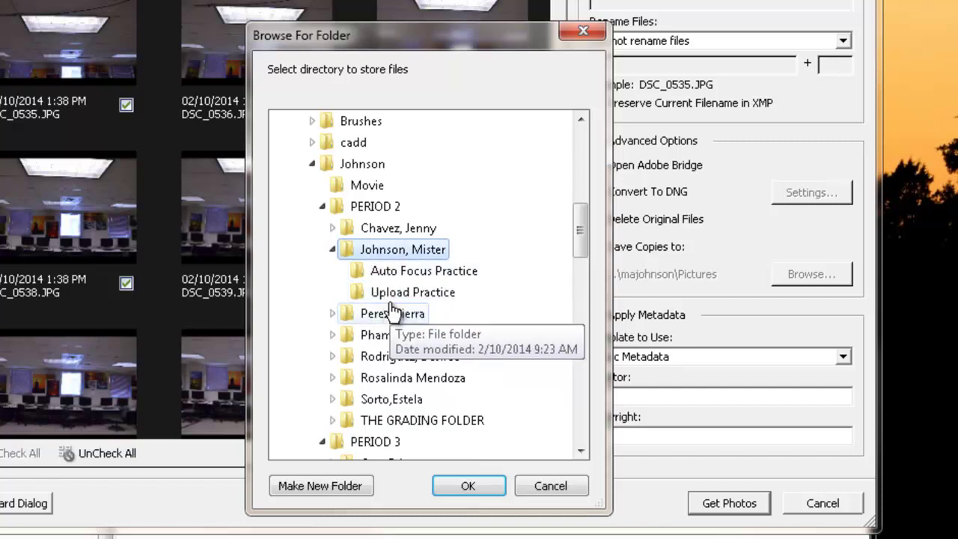
click(334, 250)
click(334, 250)
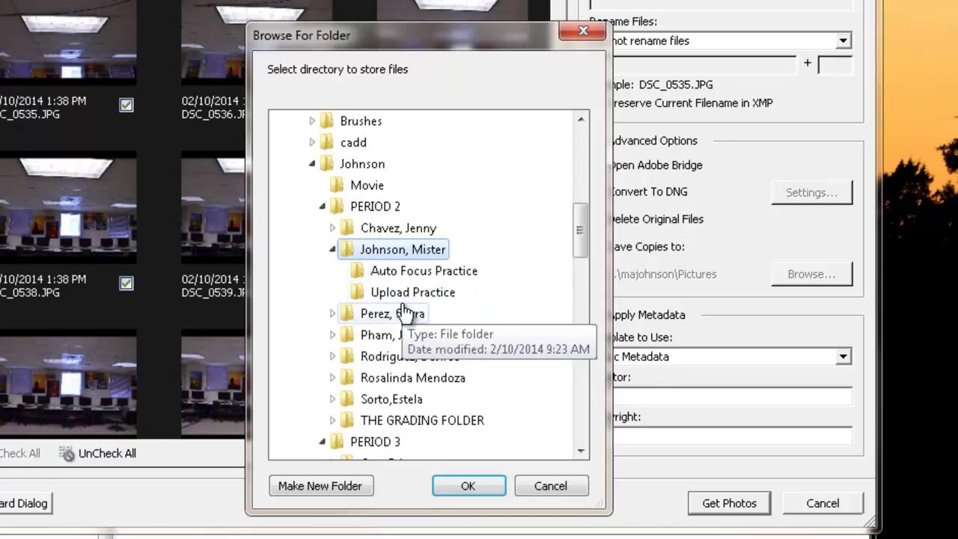
click(333, 252)
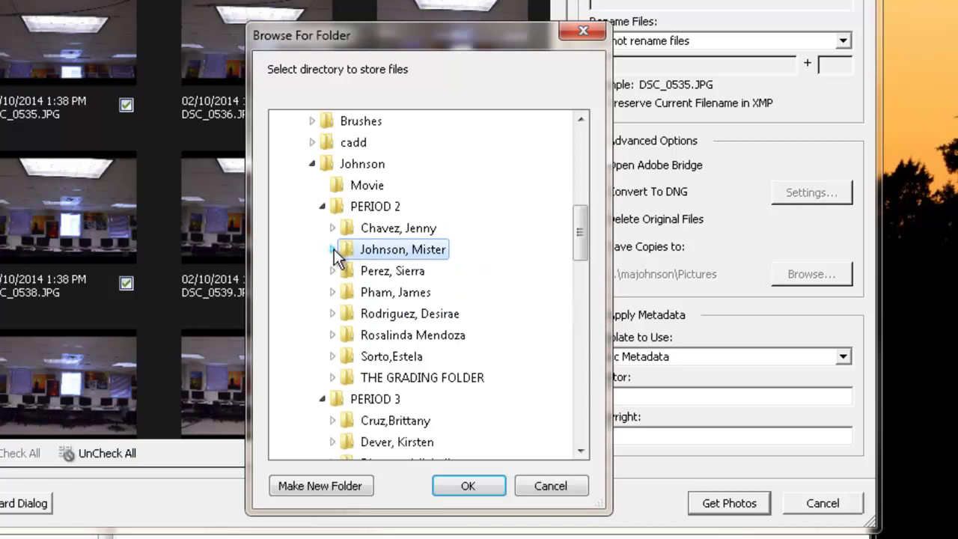
click(334, 251)
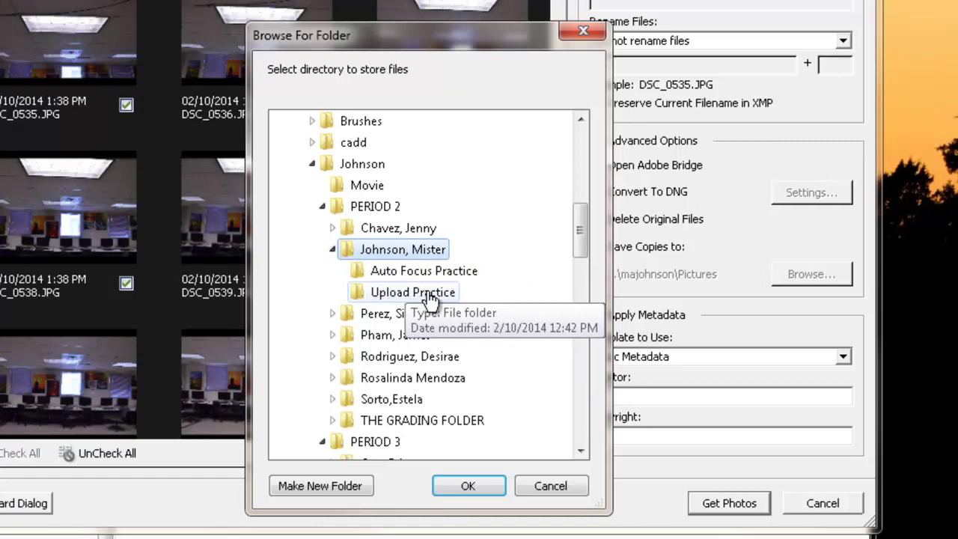
click(406, 296)
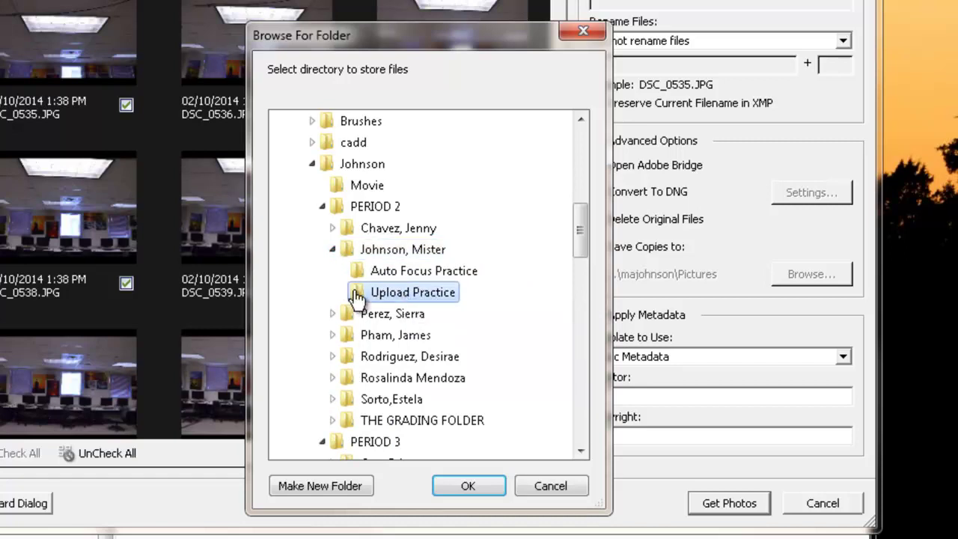
Step: Confirm Upload Practice as the location, with Create Subfolder(s) None and Do not rename files
click(467, 486)
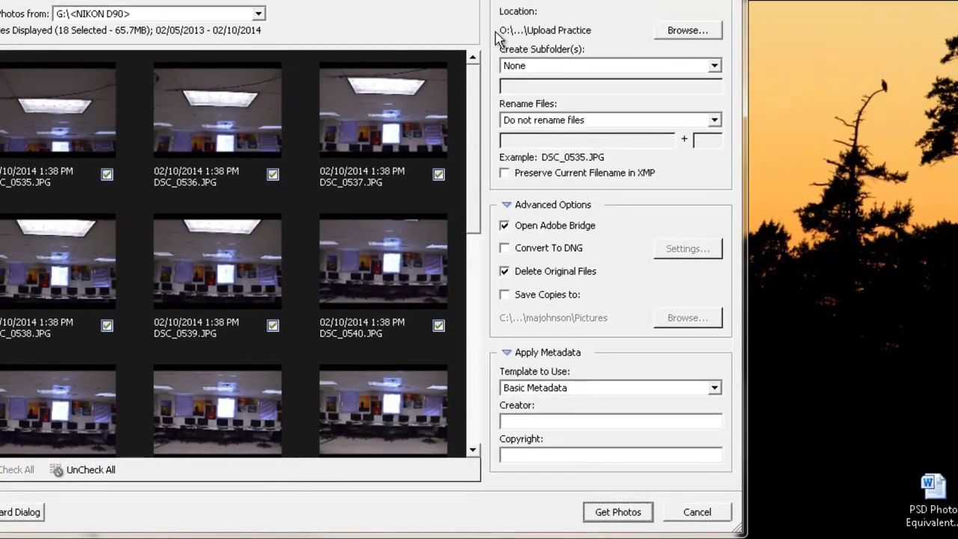
click(536, 68)
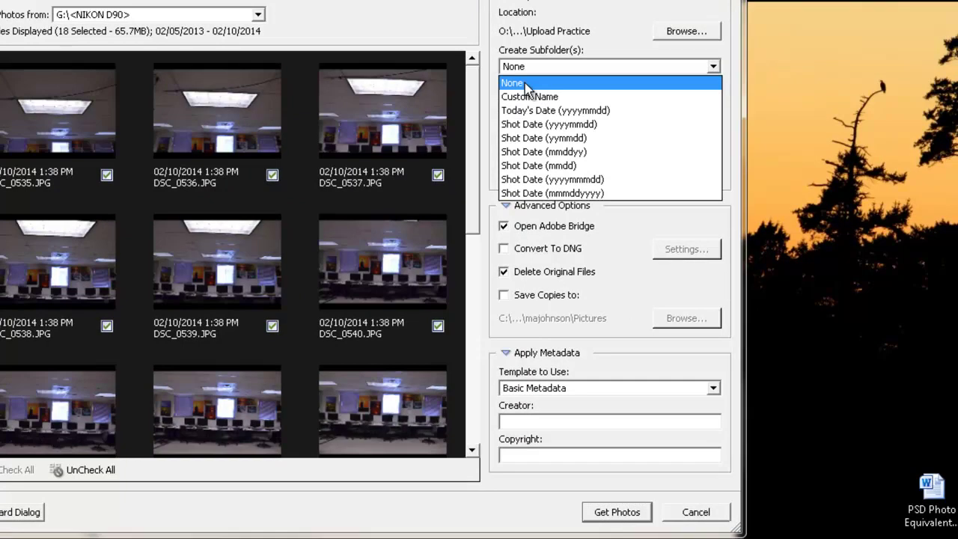
click(526, 84)
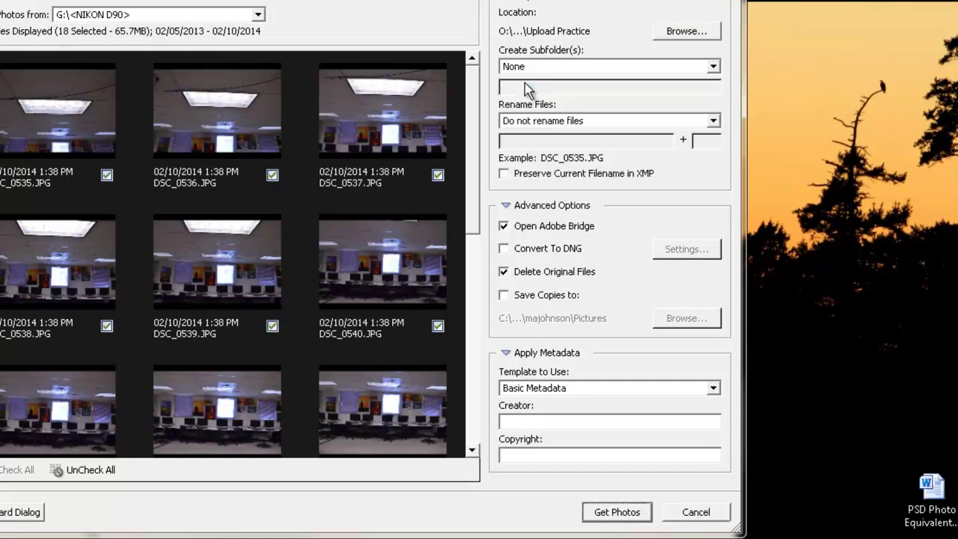
click(546, 121)
click(542, 139)
Step: Get Photos to copy all 18 into Upload Practice, then delete the originals from the card
click(622, 514)
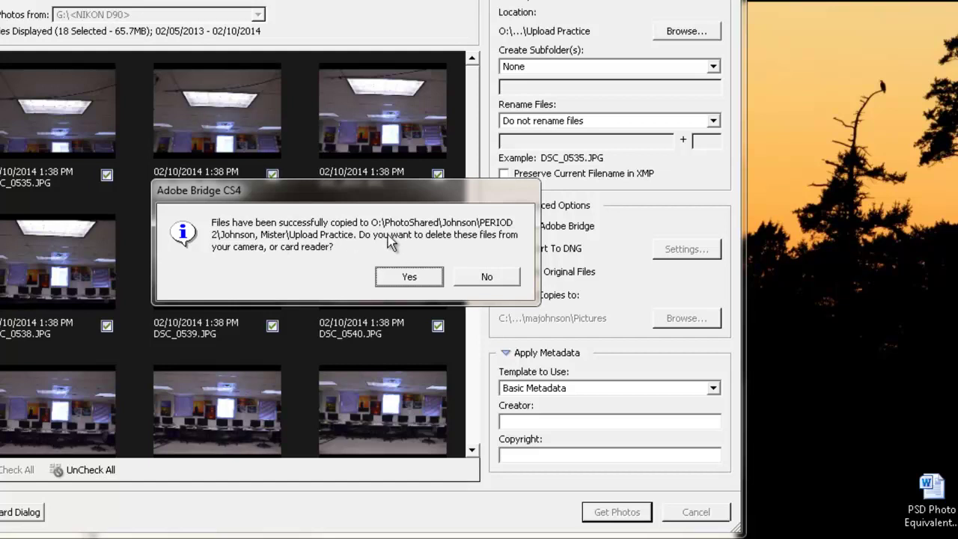
click(410, 279)
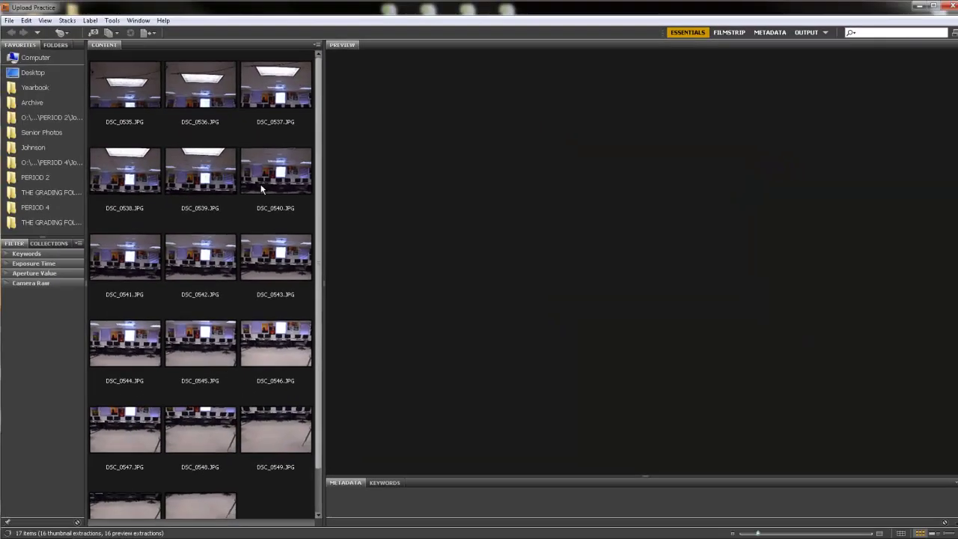
Step: Preview DSC_0539.JPG from the Upload Practice folder in Bridge's Content panel
click(208, 200)
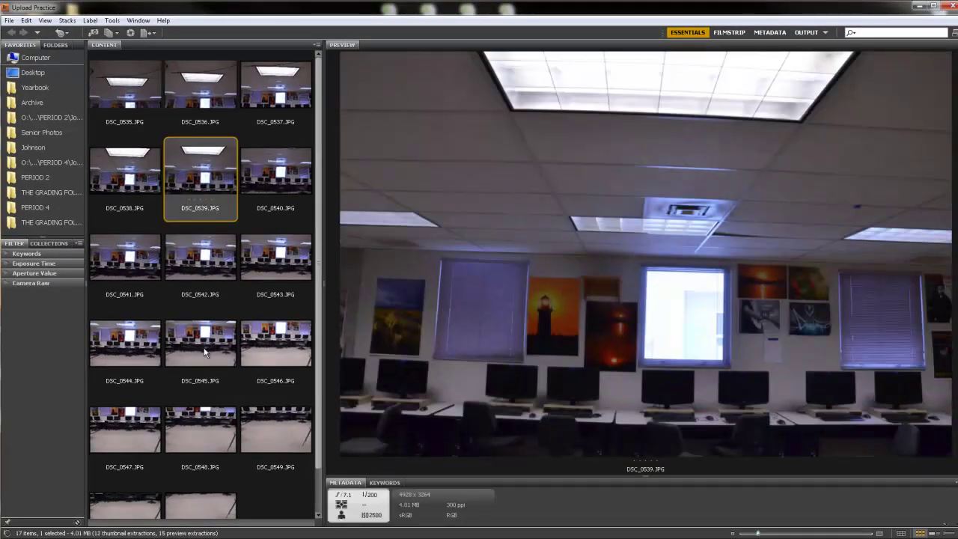